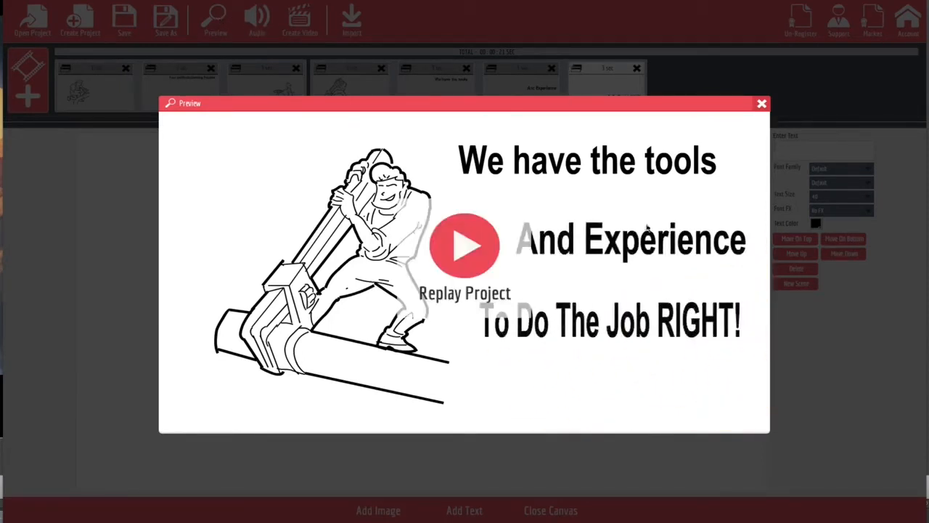
Close the project preview and the canvas to return to the slide settings
left_click(762, 105)
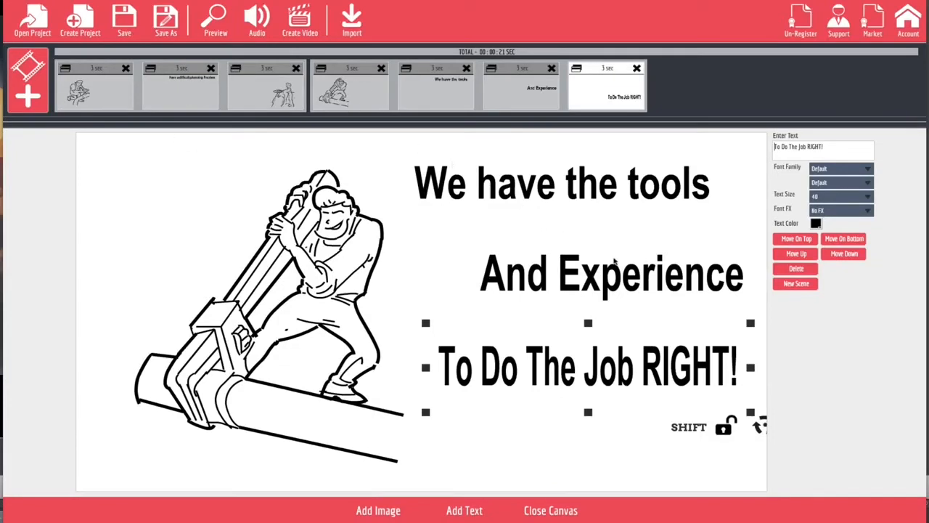
left_click(551, 511)
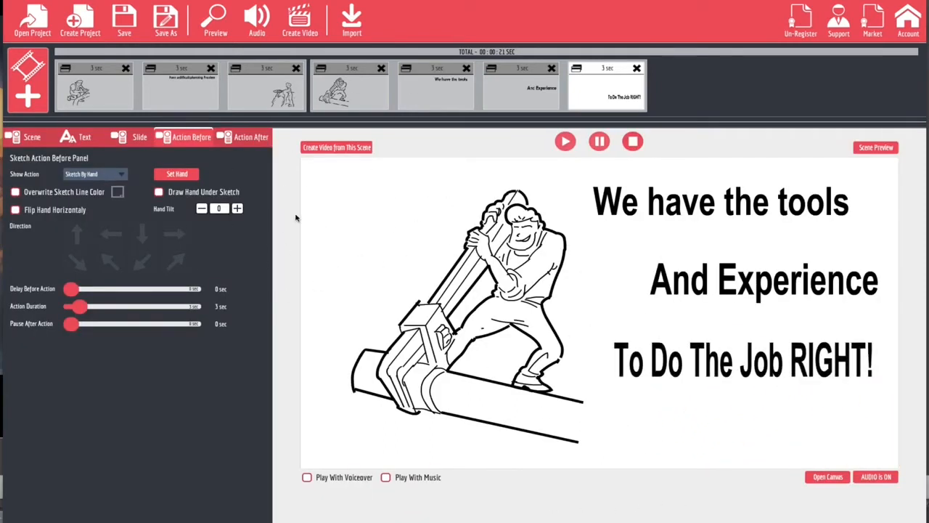
left_click(30, 82)
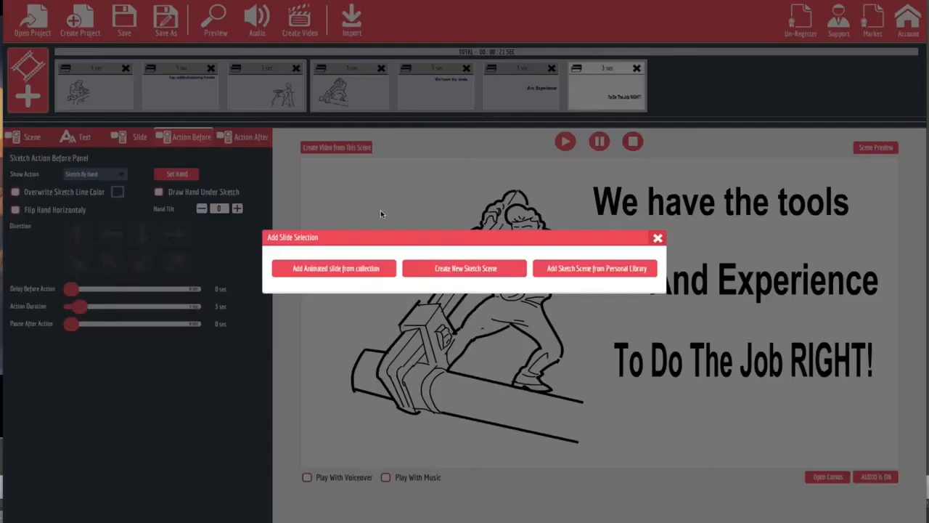
left_click(658, 240)
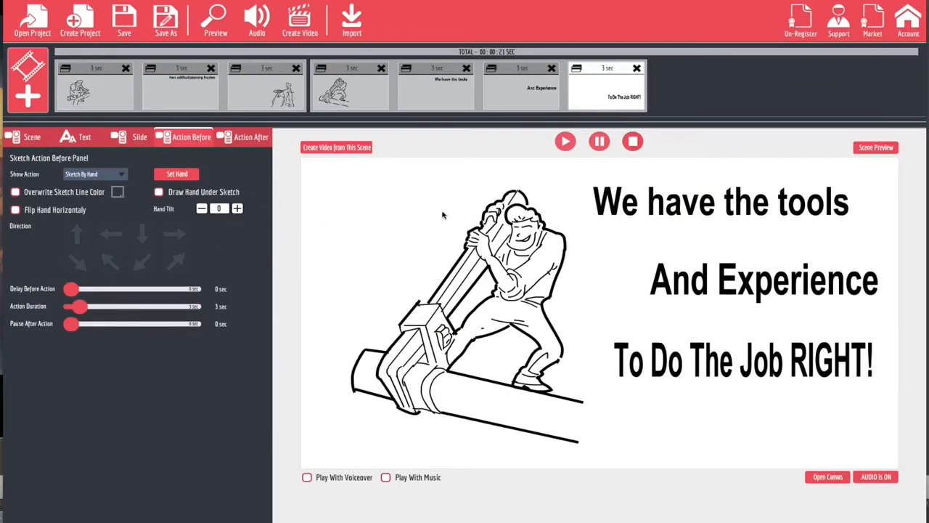
Add a delay before the action of the first slide, the kneeling plumber, making the slide 4 sec long
left_click(121, 94)
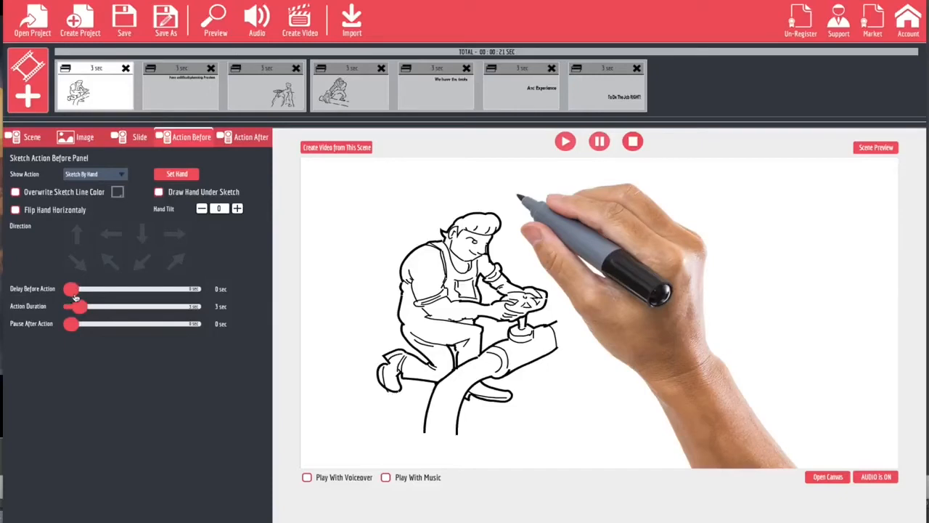
left_click_drag(72, 291, 80, 291)
Set the show action of the "Have a difficult plumbing Problem" text to Fade In and preview the project
left_click(172, 101)
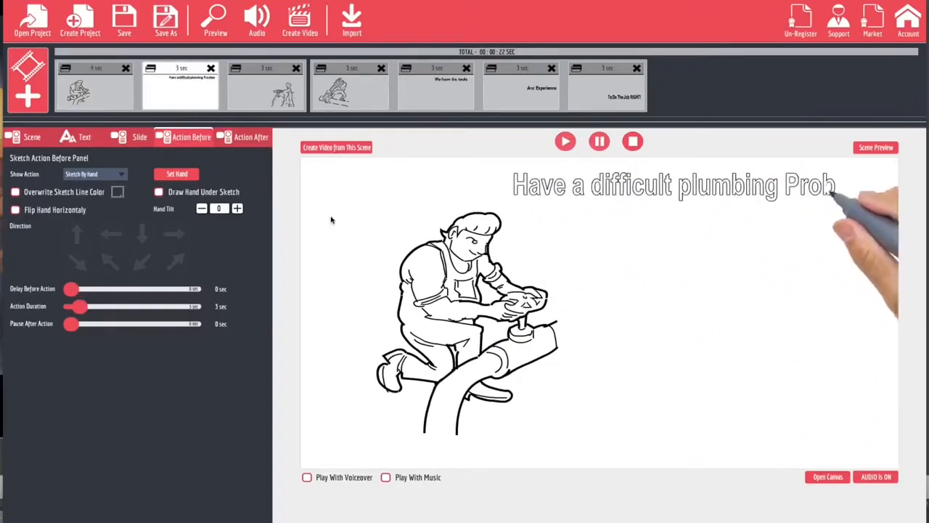
left_click(121, 175)
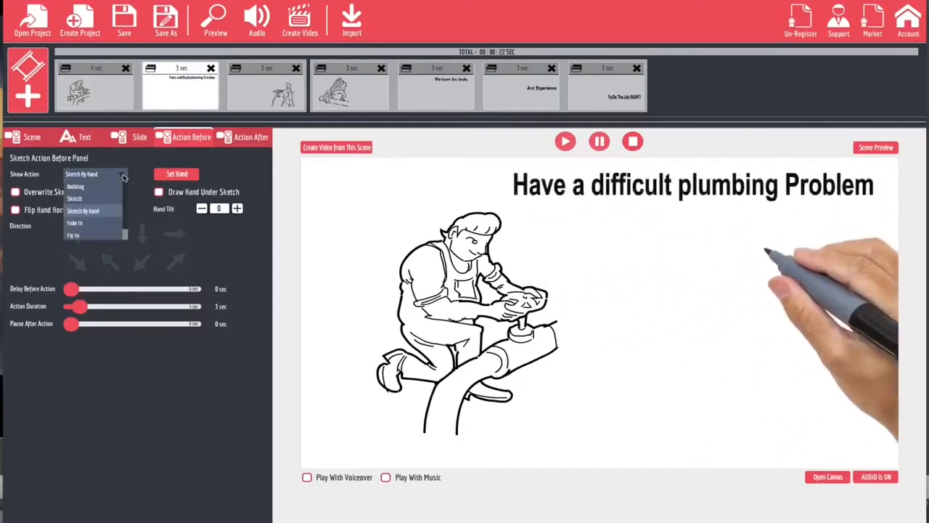
left_click(82, 225)
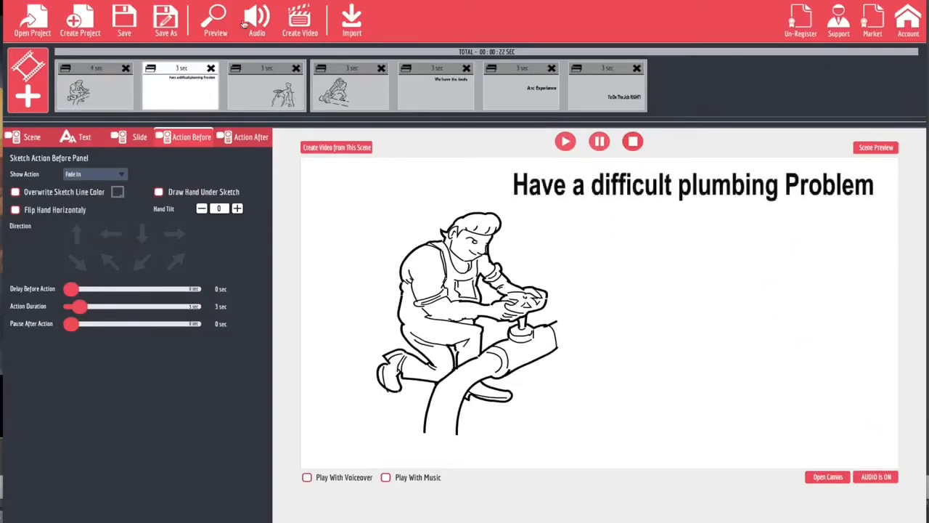
left_click(215, 22)
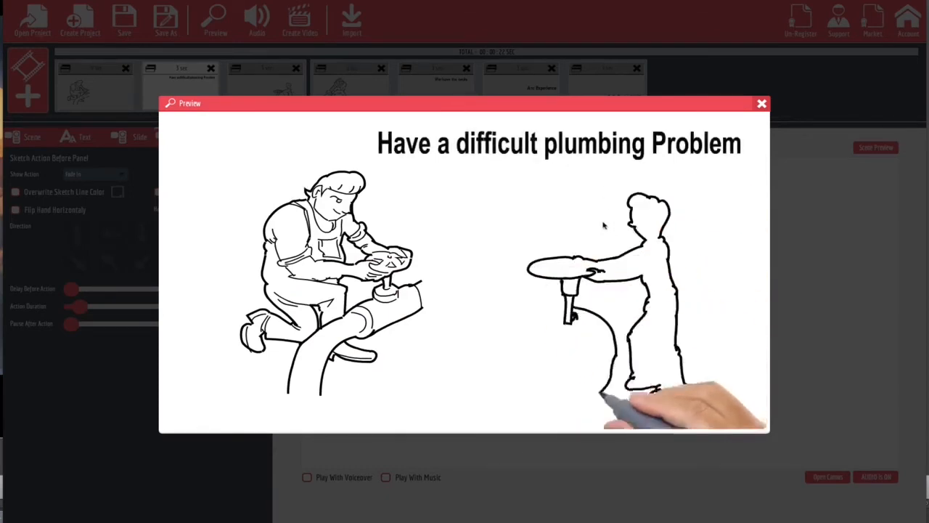
left_click(761, 103)
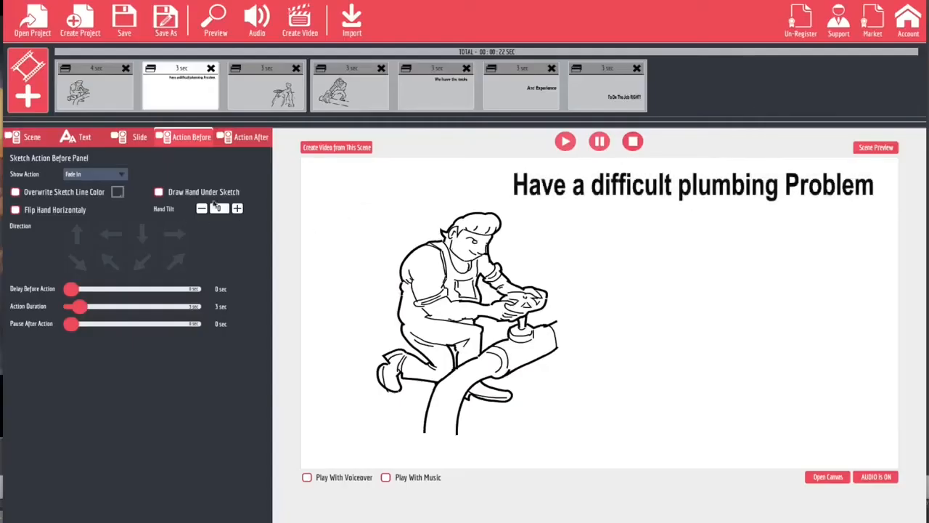
Set the show action of the third slide, the worker turning the valve wheel, to Fly In By Hand
left_click(272, 98)
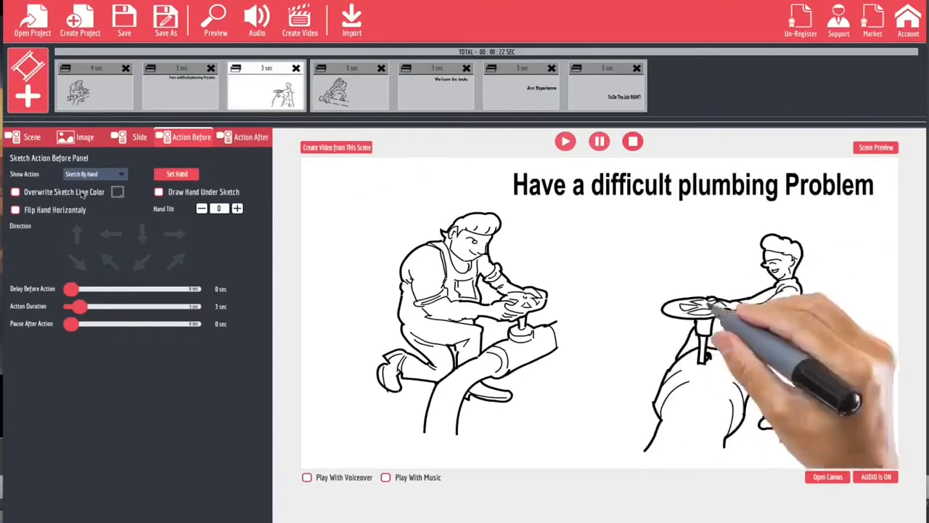
left_click(123, 175)
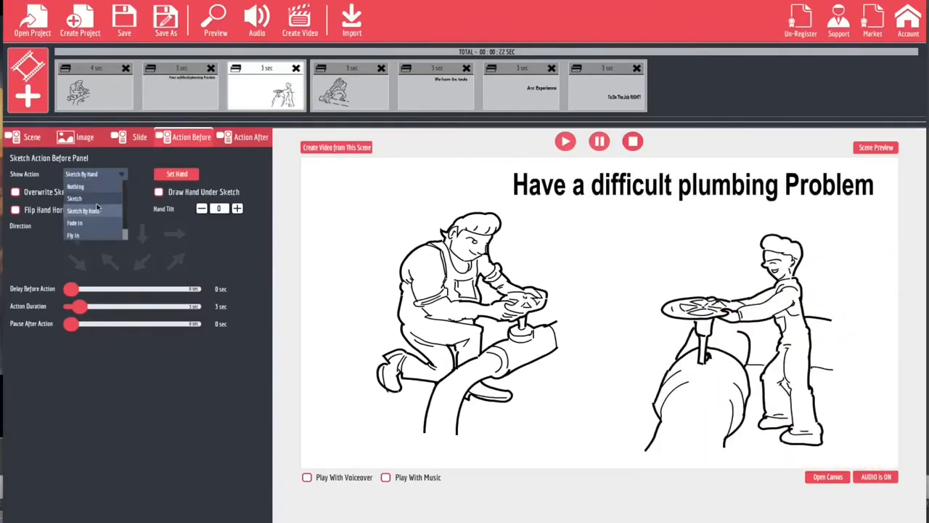
scroll(97, 209, "down", 1)
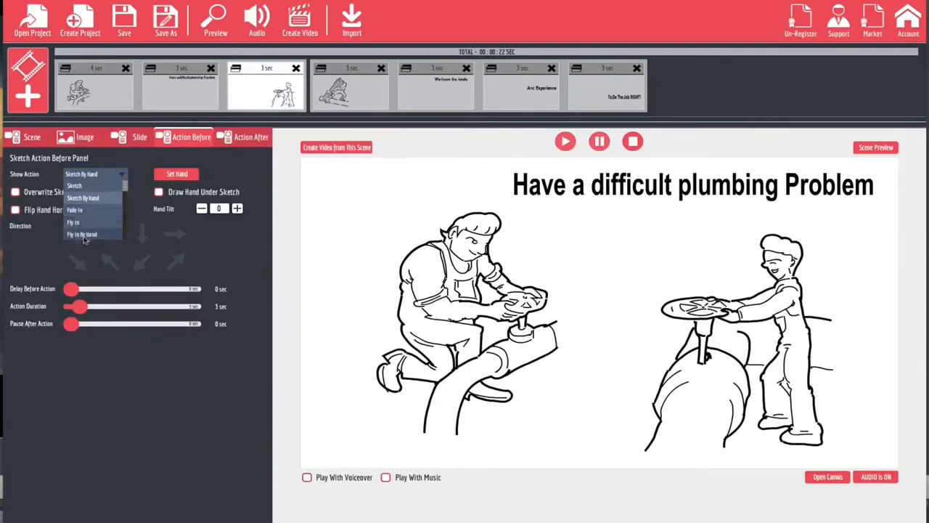
left_click(86, 235)
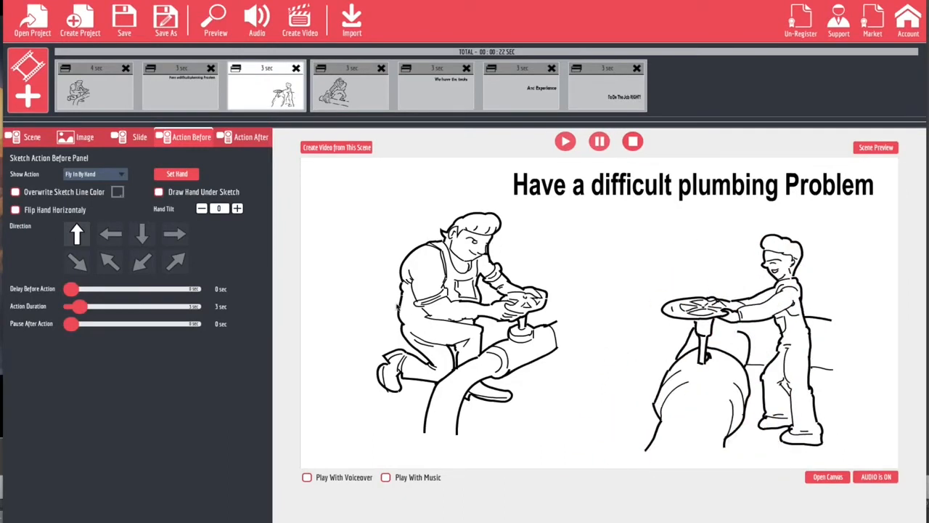
Assign the open-palm drag hand from the gallery's third row to the third slide and preview the project
left_click(176, 175)
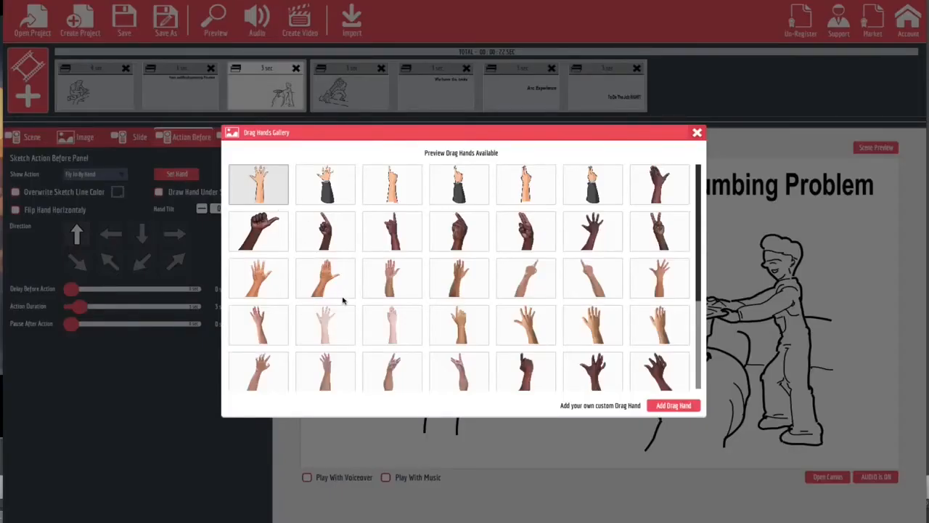
left_click(259, 274)
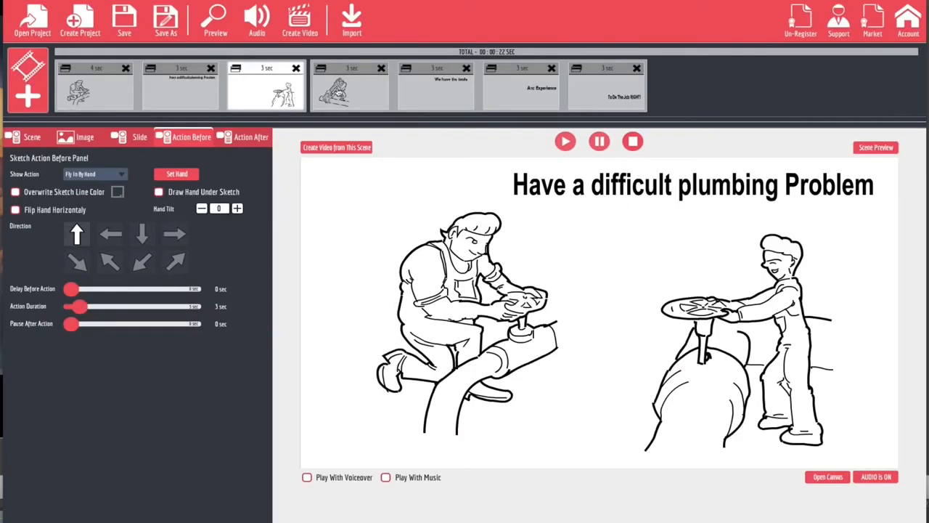
left_click(217, 25)
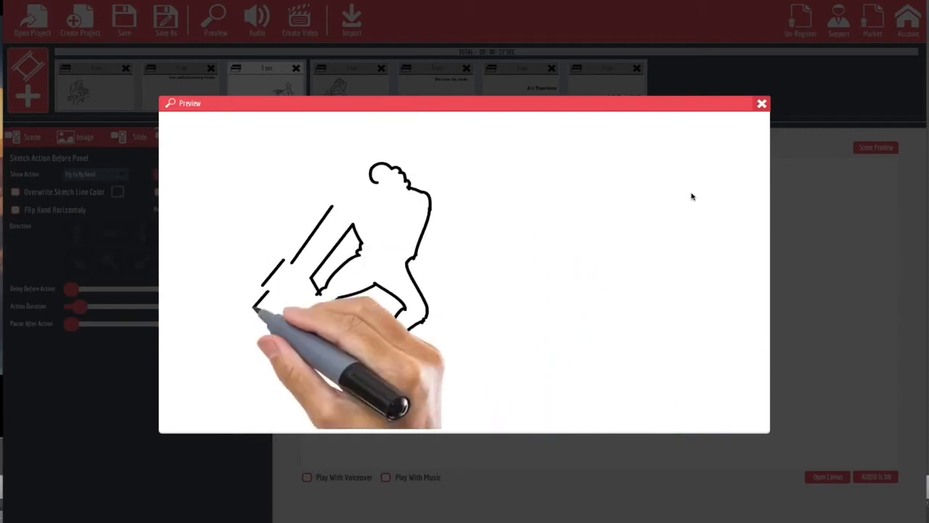
left_click(761, 104)
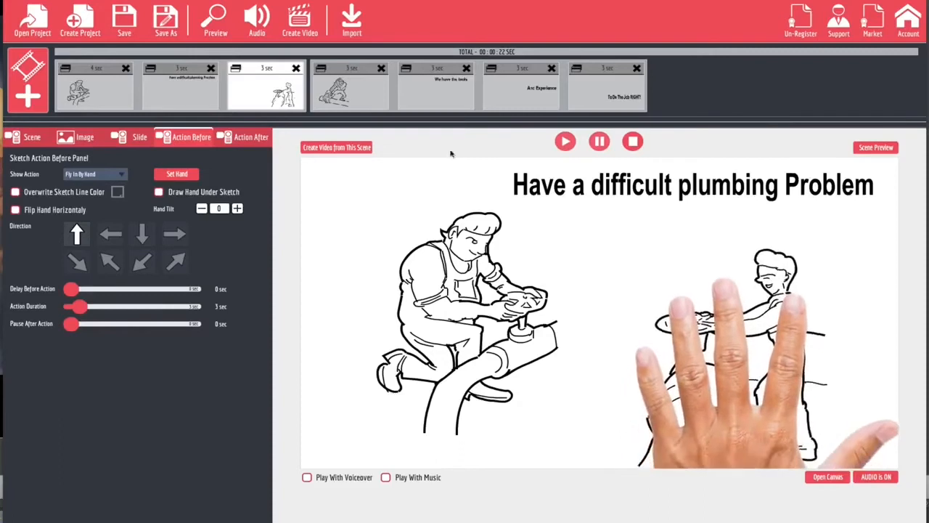
Give the pipe-wrench worker slide the bare-arm hand with a marker facing the viewer, and enable Draw Hand Under Sketch
left_click(351, 92)
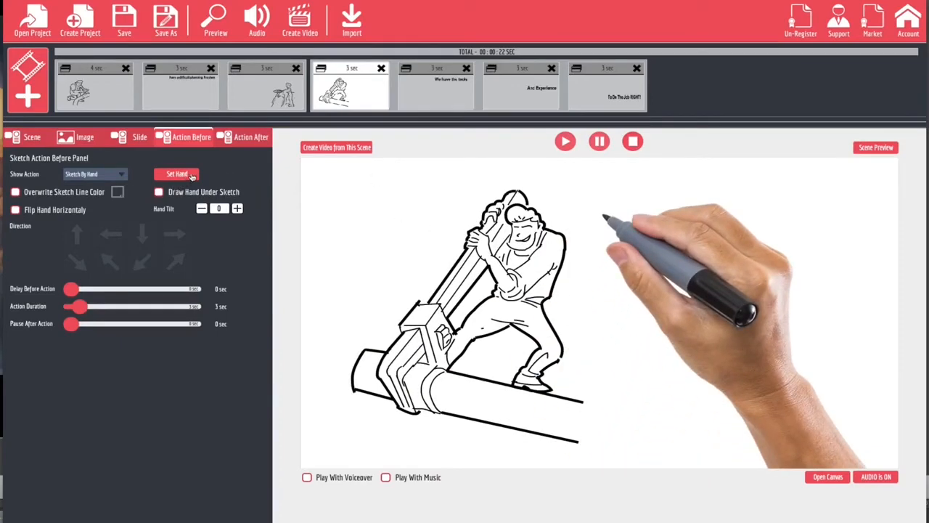
left_click(192, 176)
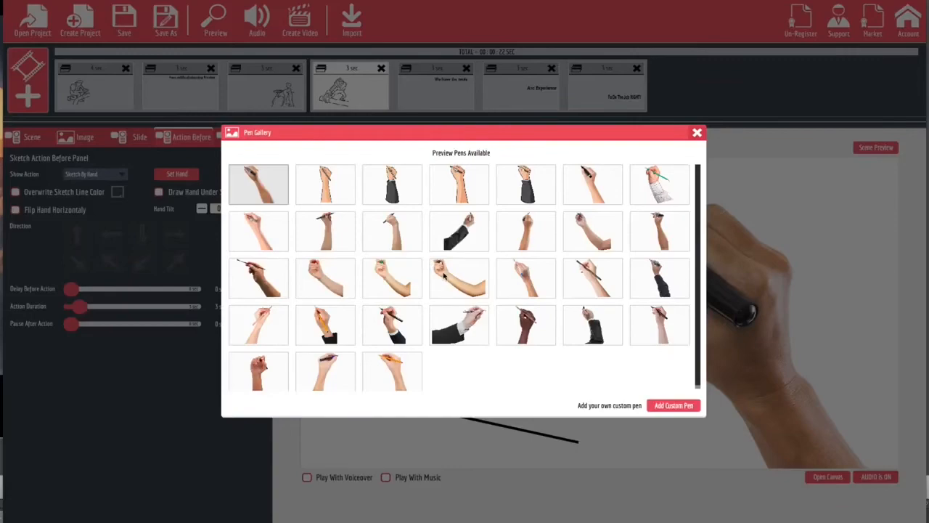
left_click(444, 276)
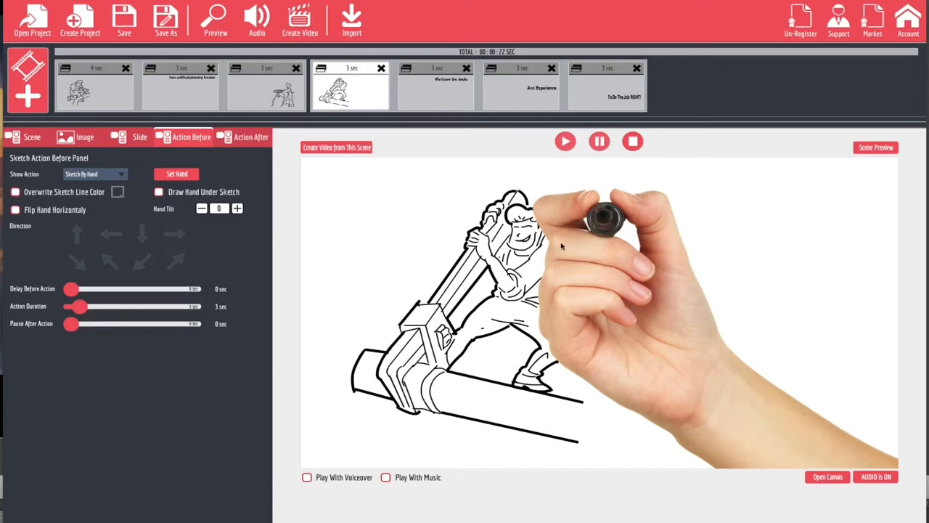
left_click(160, 192)
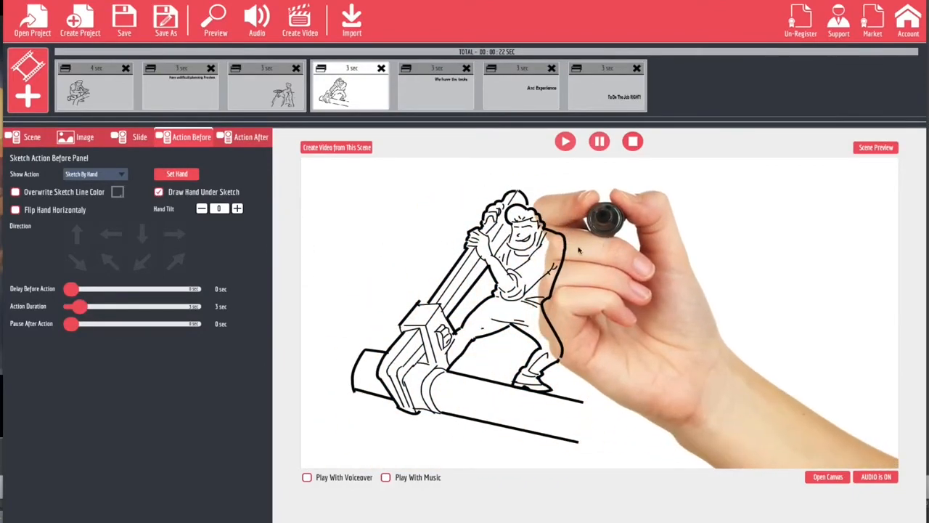
Assign the same viewer-facing marker hand to the "We have the tools" and "And Experience" text slides
left_click(433, 105)
left_click(181, 177)
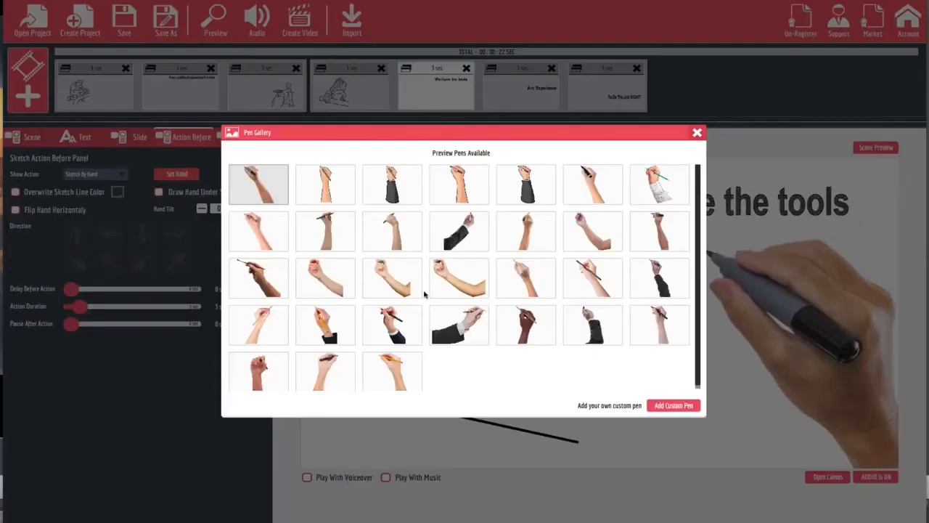
left_click(448, 280)
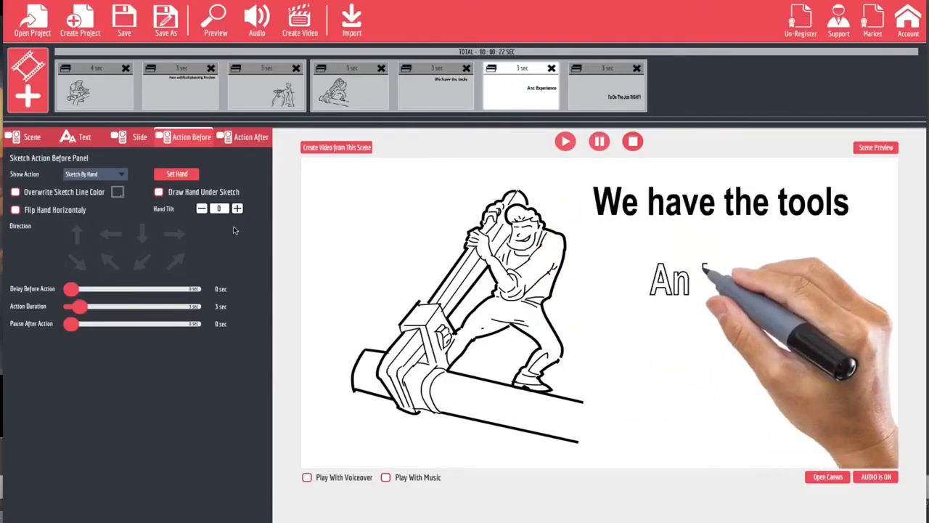
left_click(177, 174)
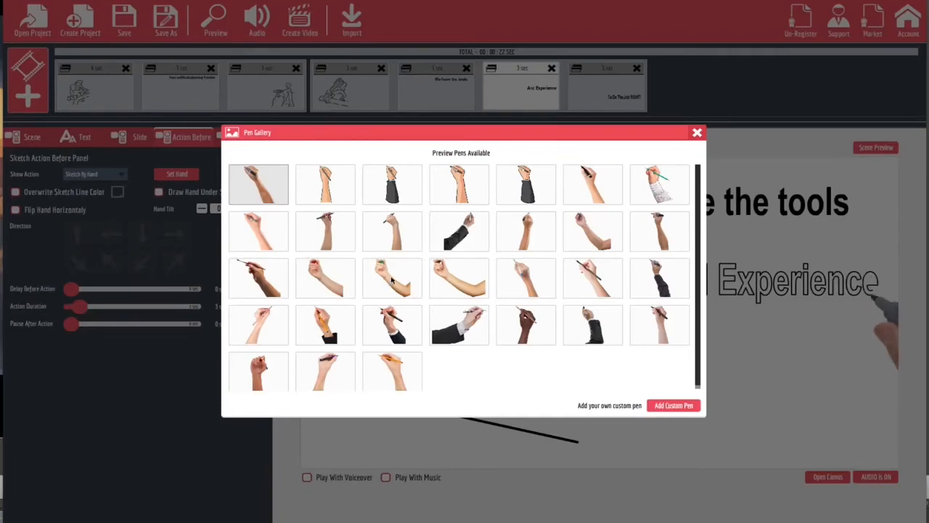
left_click(443, 281)
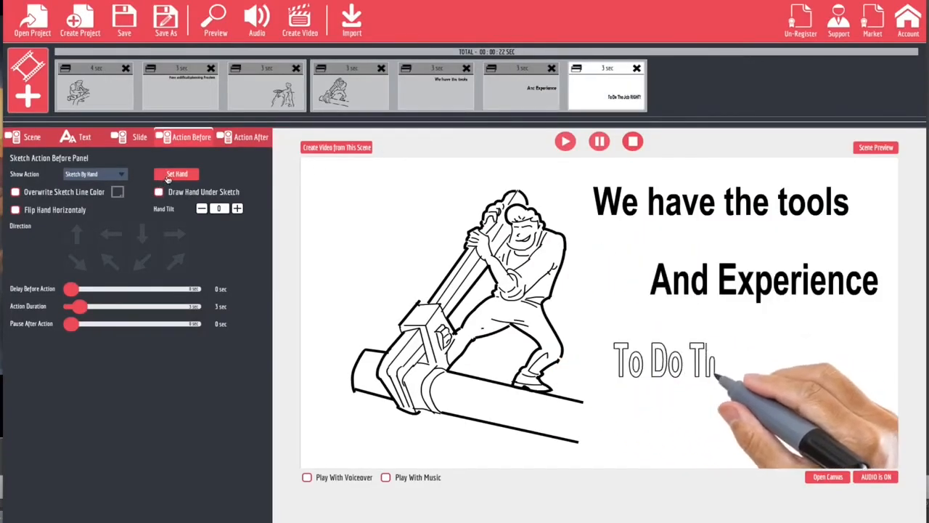
Give the "To Do The Job RIGHT!" text the viewer-facing marker hand and enable Draw Hand Under Sketch
left_click(168, 178)
left_click(147, 188)
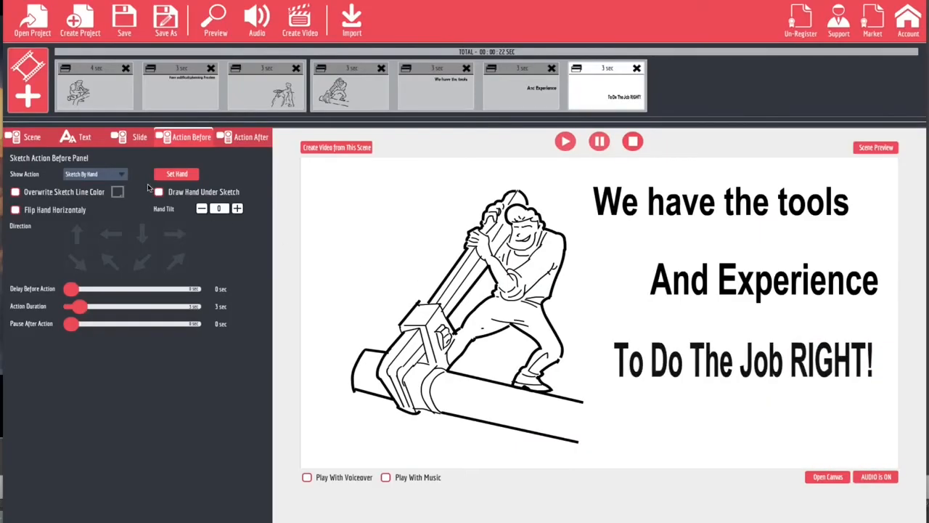
left_click(158, 192)
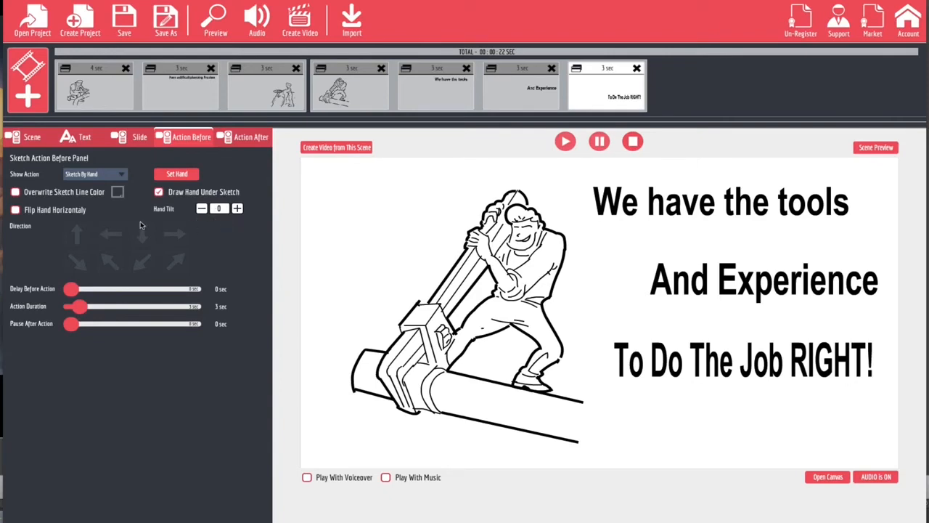
Overwrite the sketch line color of the "To Do The Job RIGHT!" text with bright green
left_click(15, 192)
left_click(117, 192)
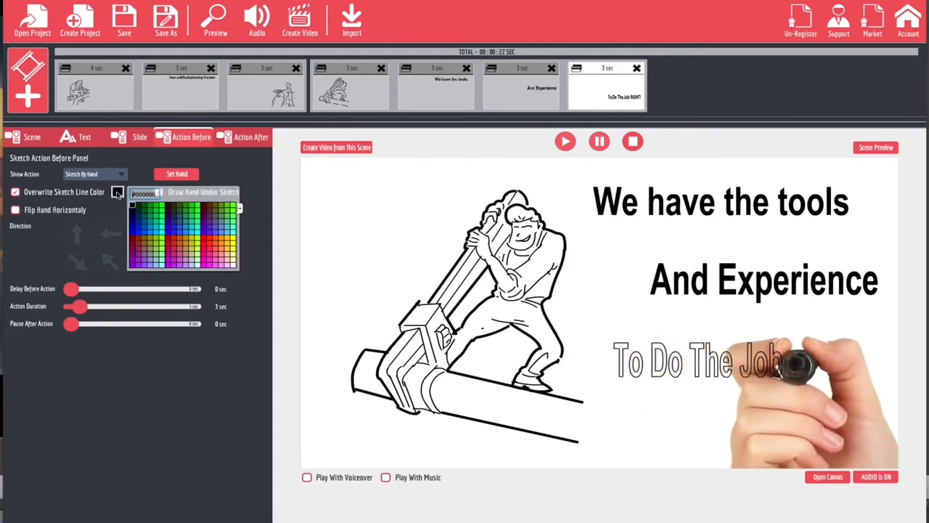
left_click(190, 221)
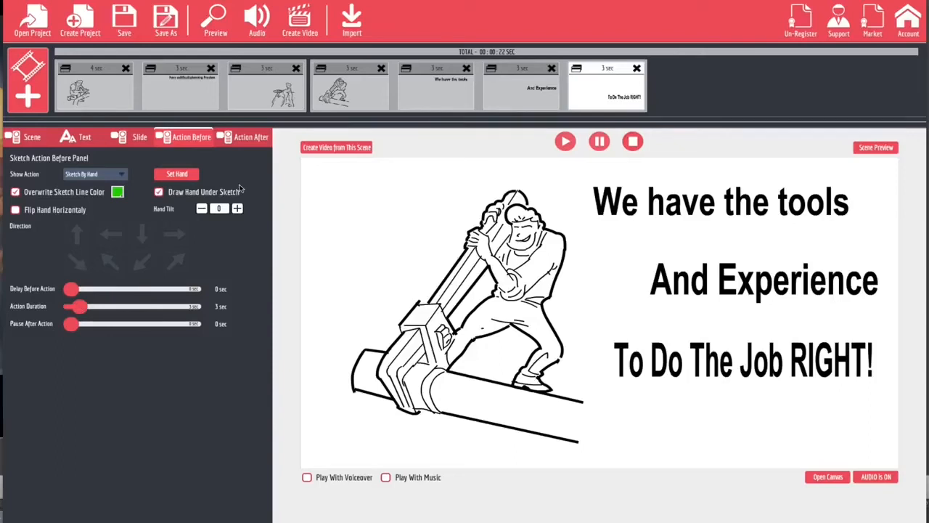
Set the hide action after the "To Do The Job RIGHT!" text to Fade Out
left_click(247, 141)
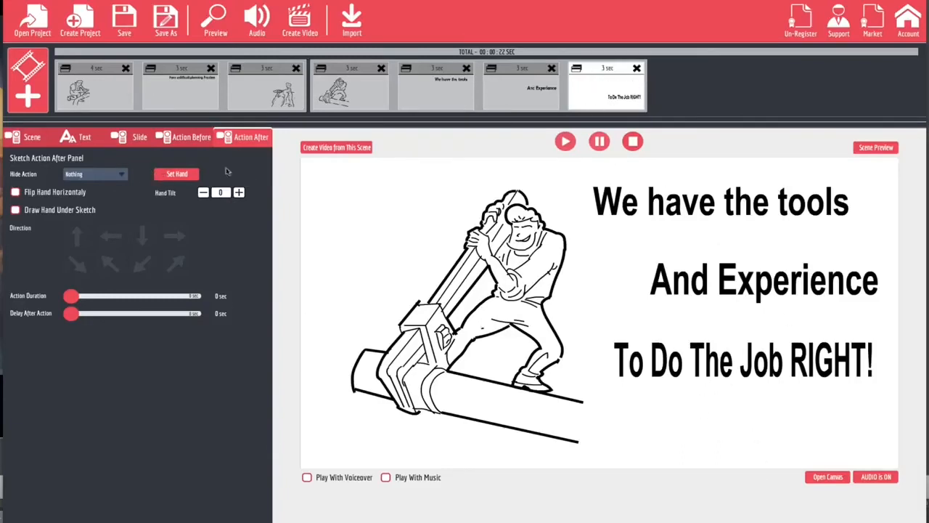
left_click(121, 176)
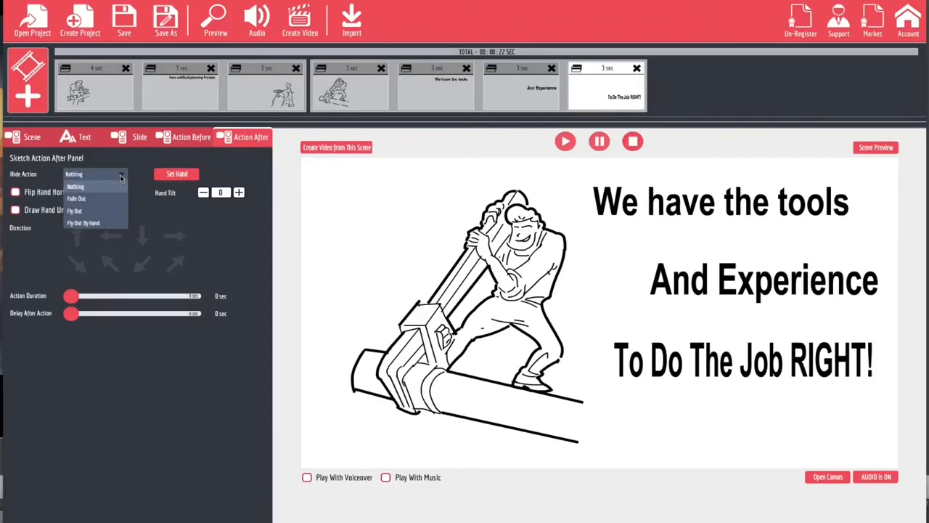
left_click(95, 199)
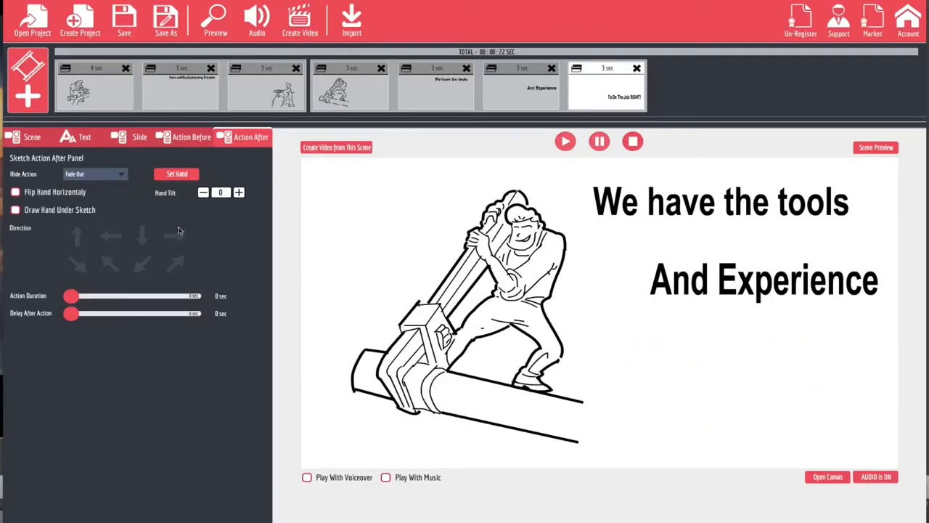
left_click(111, 175)
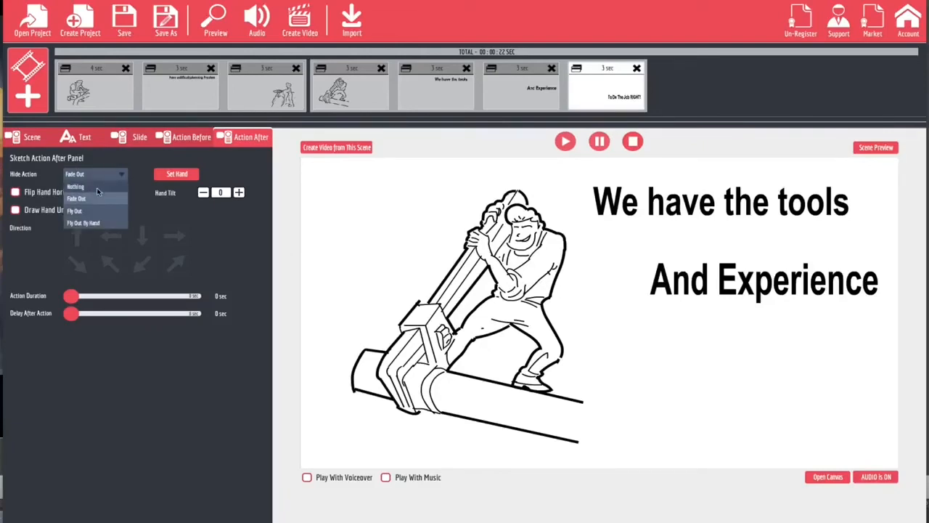
left_click(223, 229)
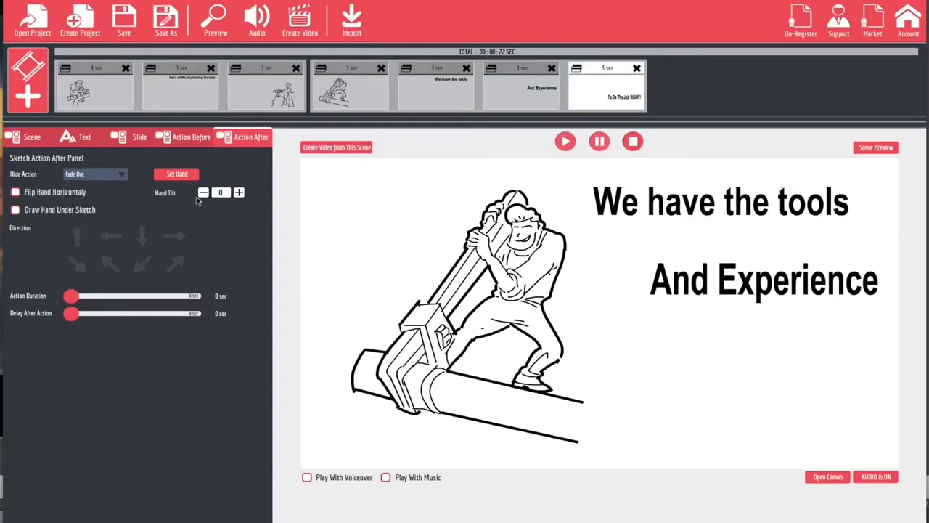
Shorten the last slide's text to "To Do The Job RIGHT!" and set its font family to Alfa Slab One
left_click(84, 139)
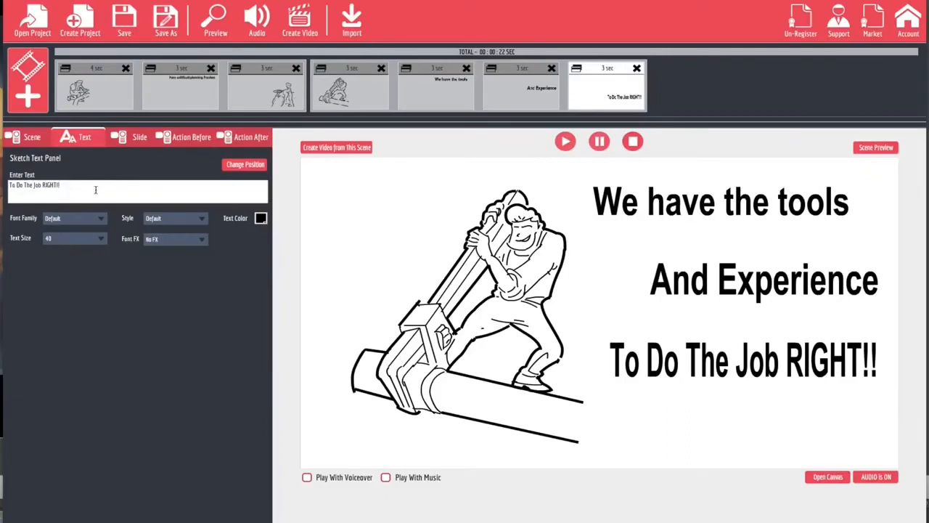
left_click(96, 189)
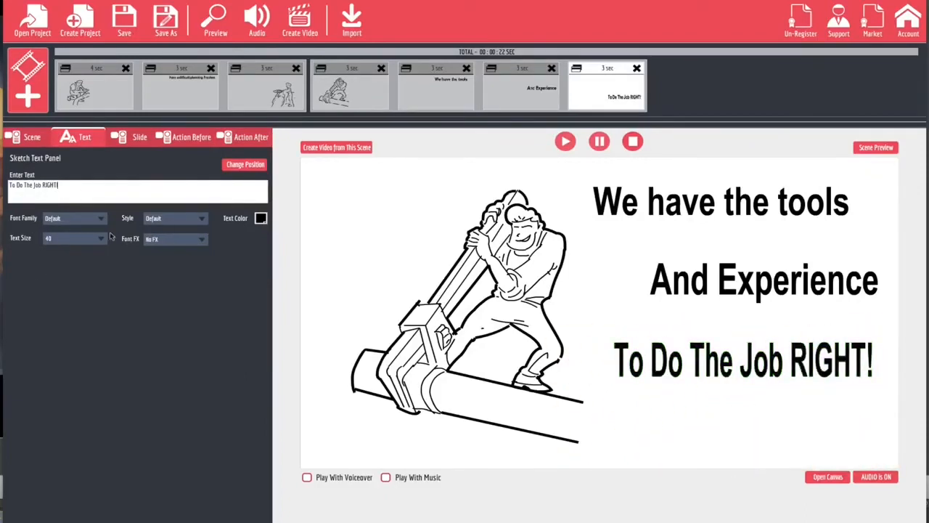
left_click(88, 224)
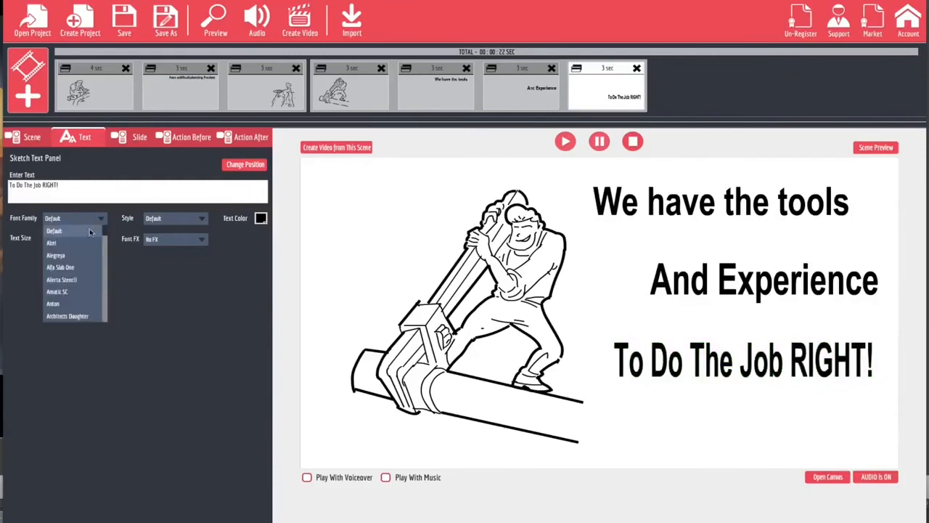
left_click(70, 268)
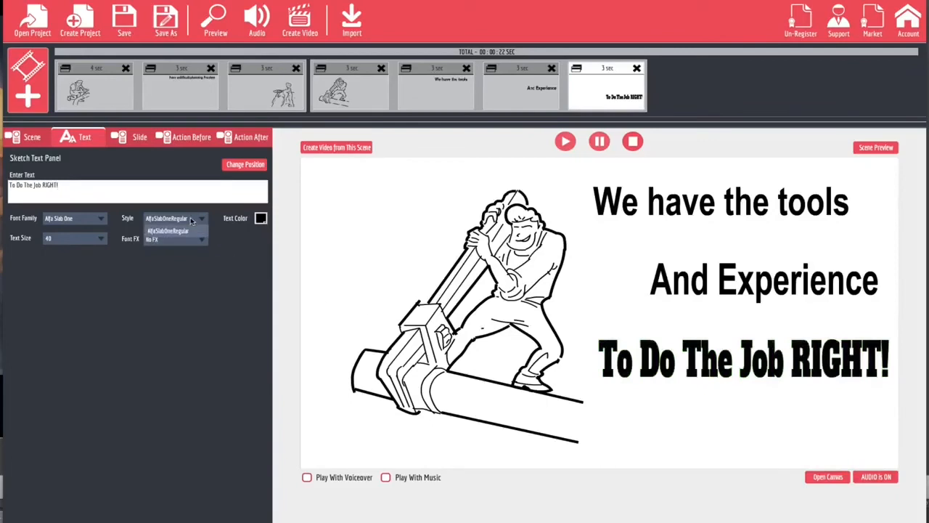
left_click(190, 218)
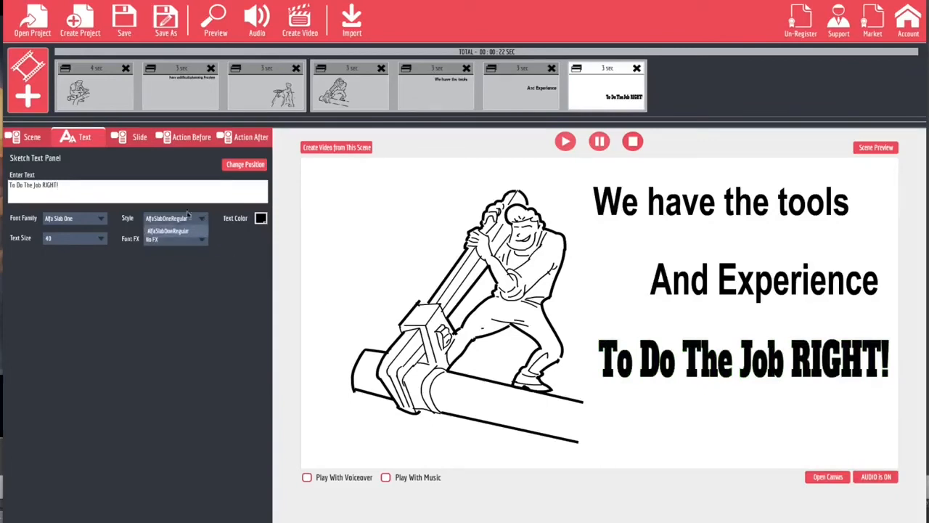
left_click(170, 261)
left_click(181, 221)
left_click(185, 269)
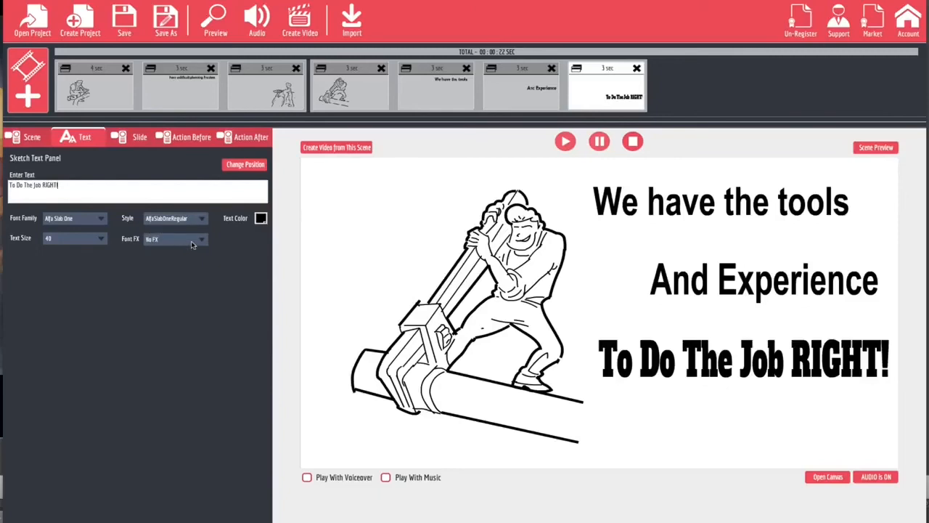
Try the Dark Bloom and Black Clone Shift 1 font effects on the "To Do The Job RIGHT!" text
left_click(192, 245)
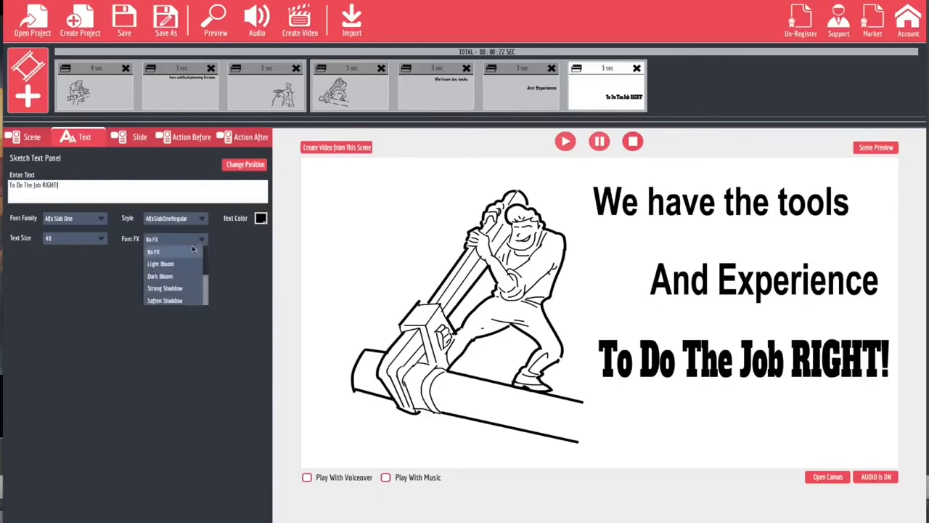
left_click(169, 277)
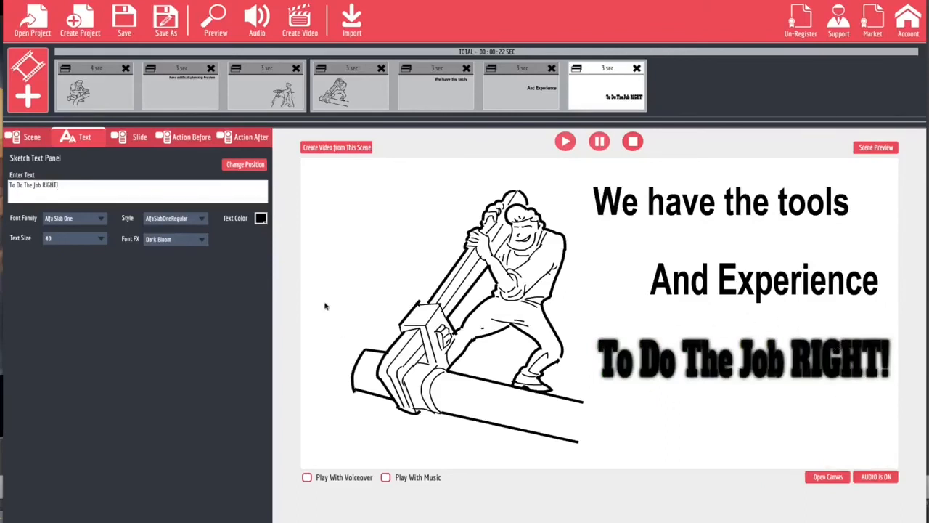
left_click(198, 243)
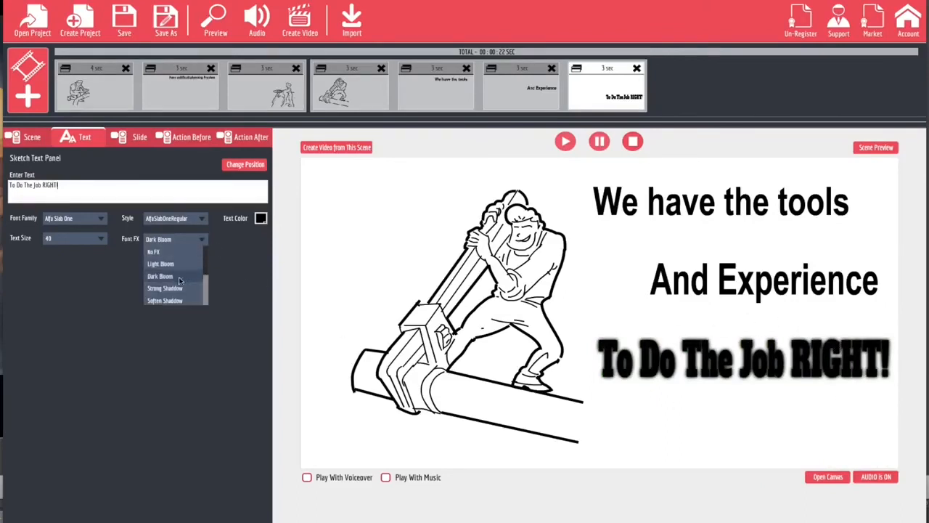
scroll(177, 304, "down", 3)
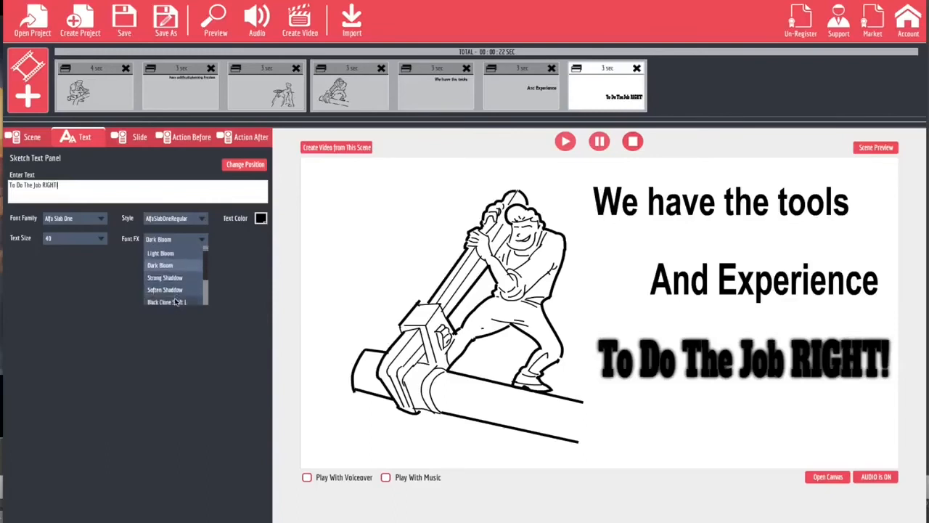
scroll(174, 301, "down", 1)
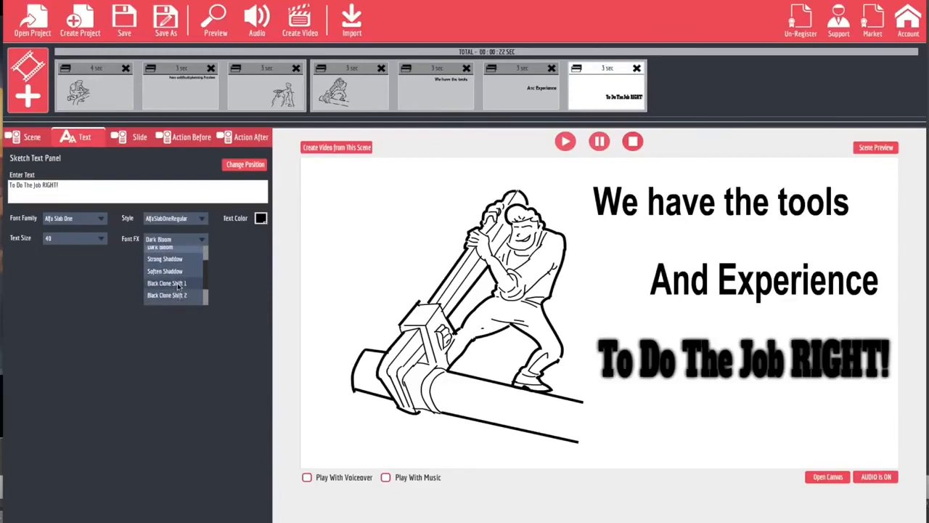
left_click(180, 284)
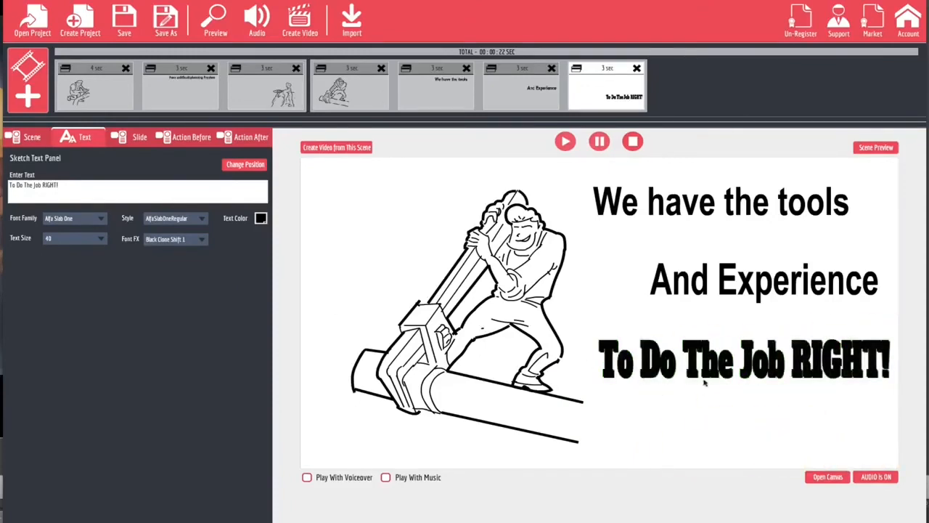
Set the font effect of the "To Do The Job RIGHT!" text back to No FX
left_click(202, 239)
scroll(176, 251, "up", 3)
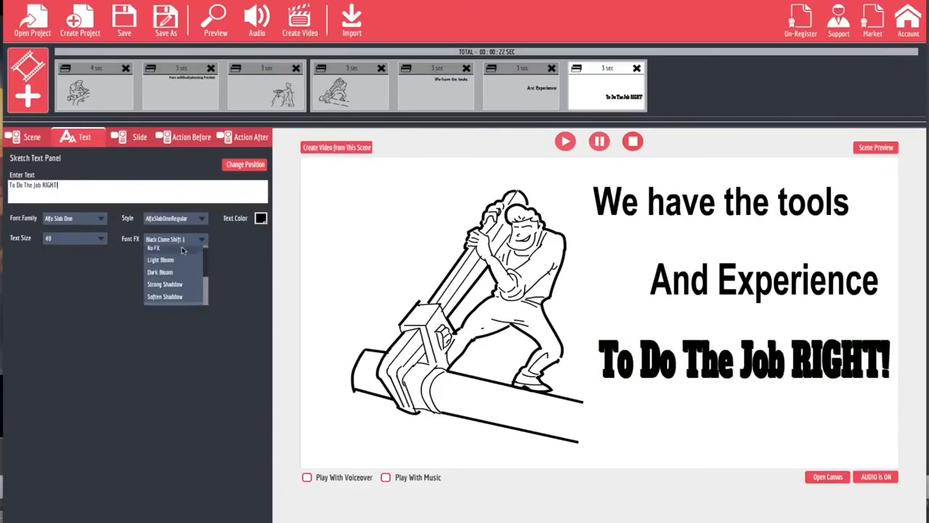
left_click(169, 250)
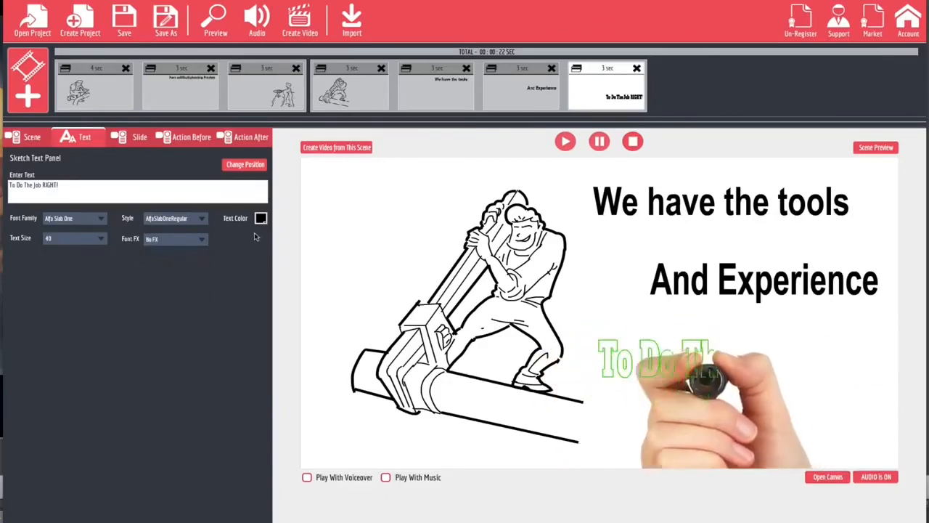
left_click(100, 239)
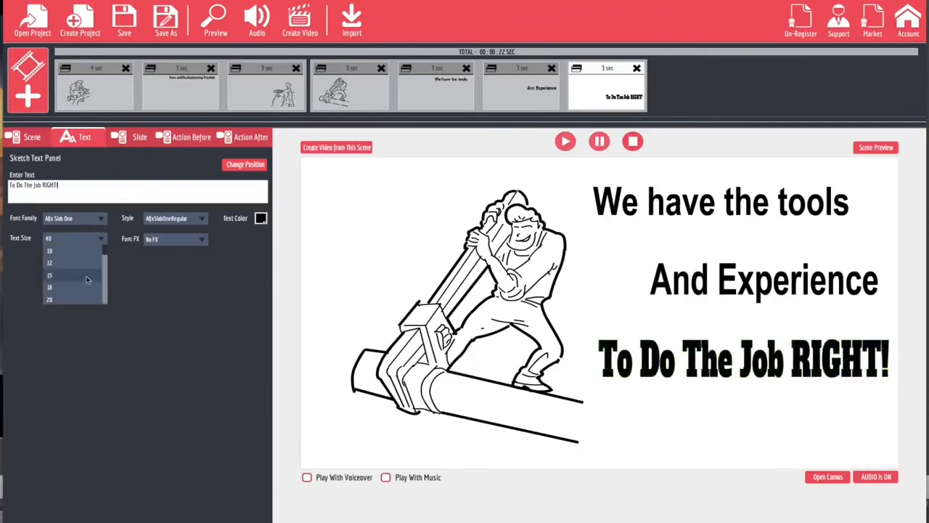
left_click(256, 243)
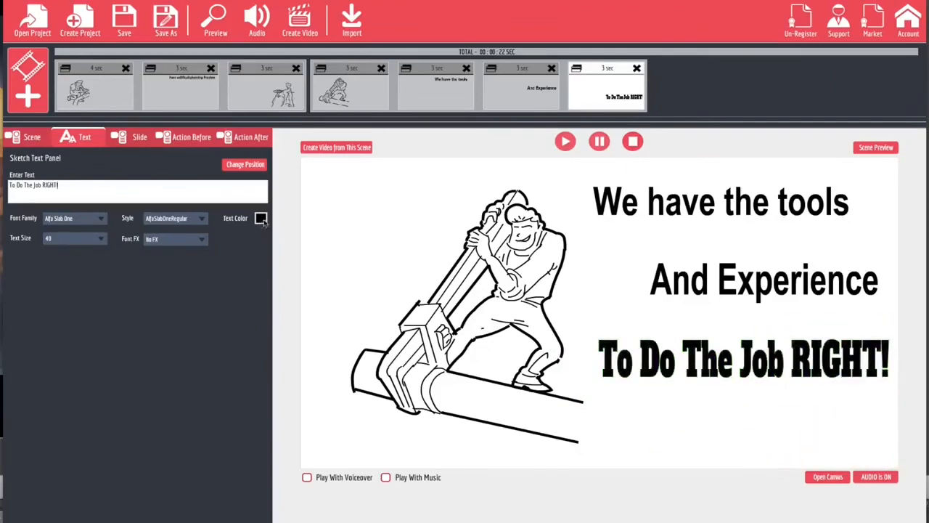